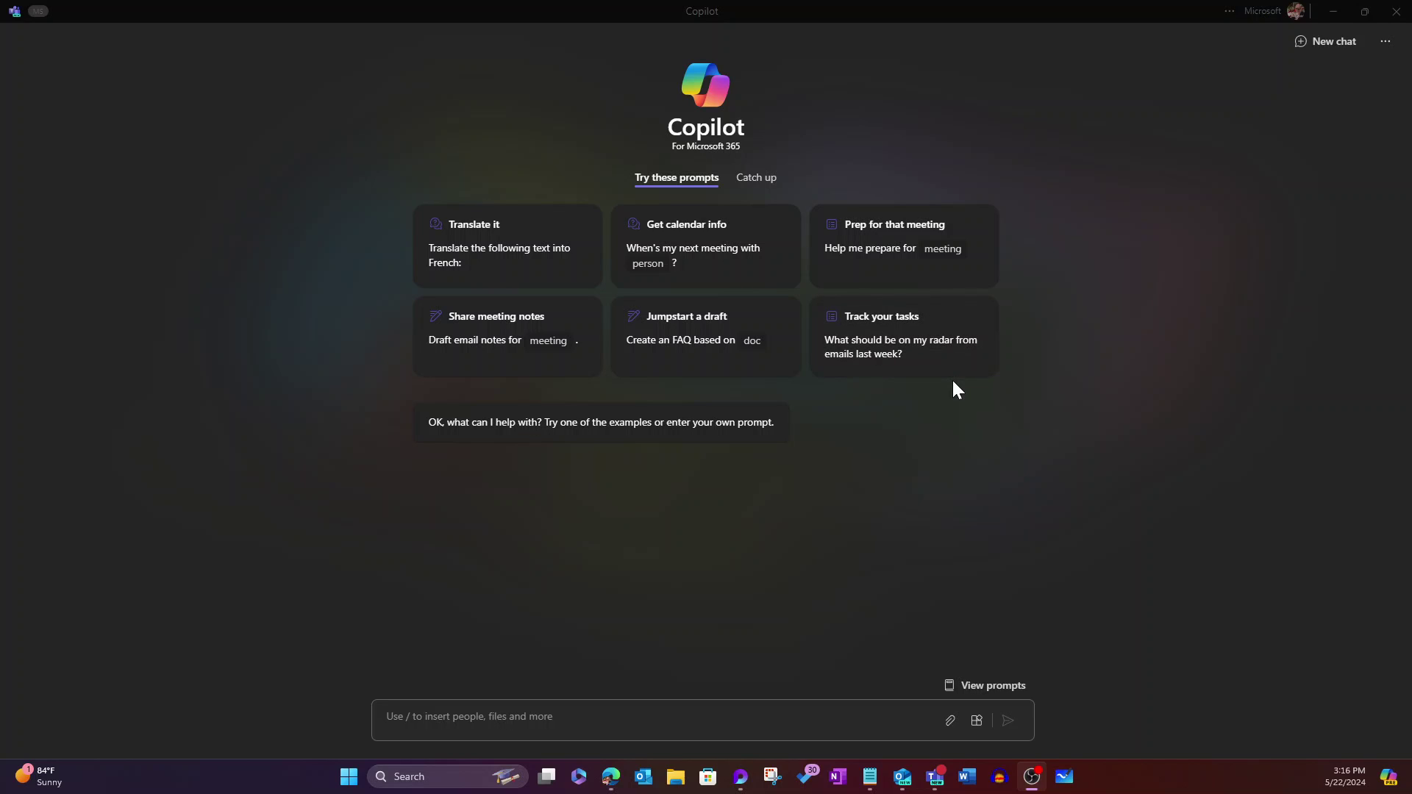
- Browse and close the prompt gallery, then start the Microsoft Build 2024 announcements question
left_click(992, 686)
scroll(729, 331, "down", 3)
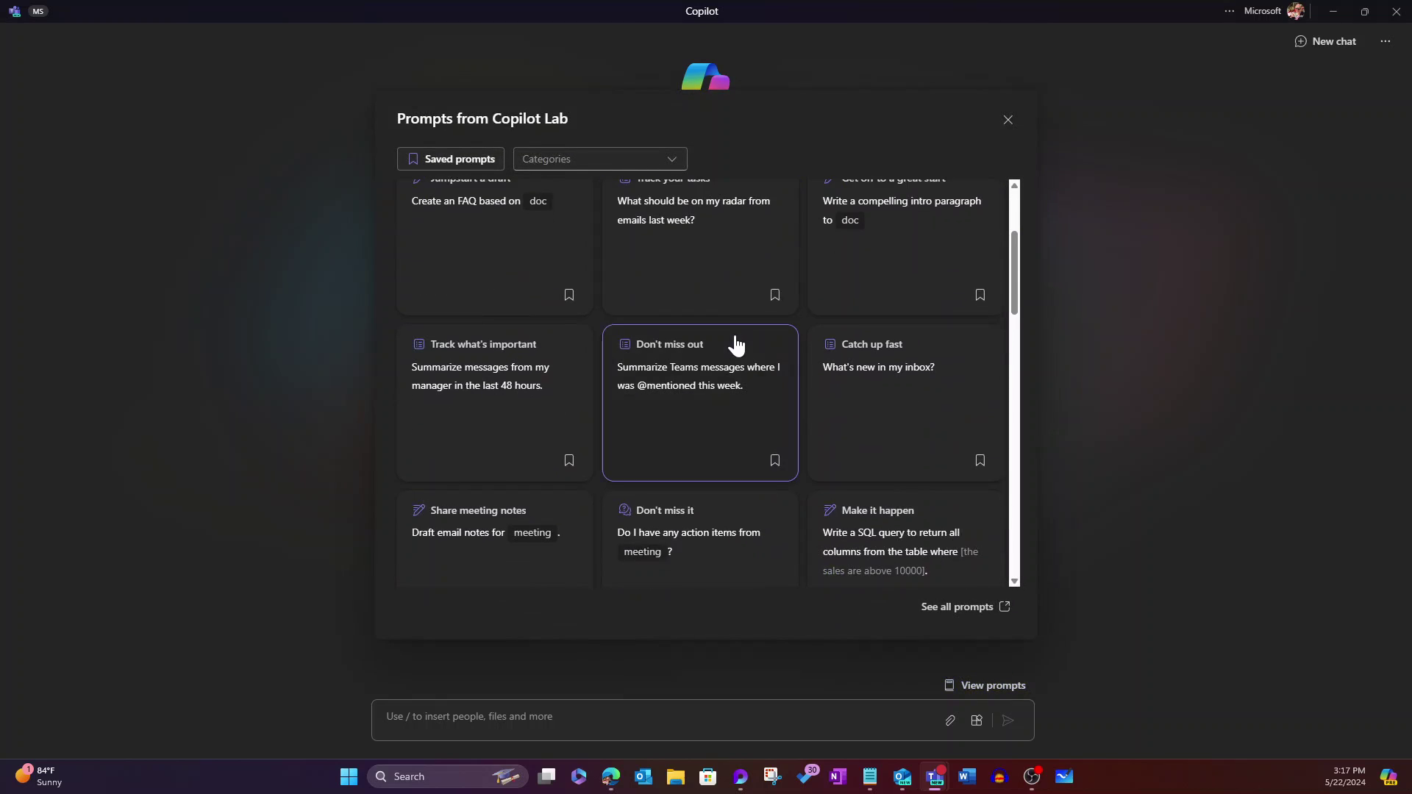
scroll(740, 351, "down", 3)
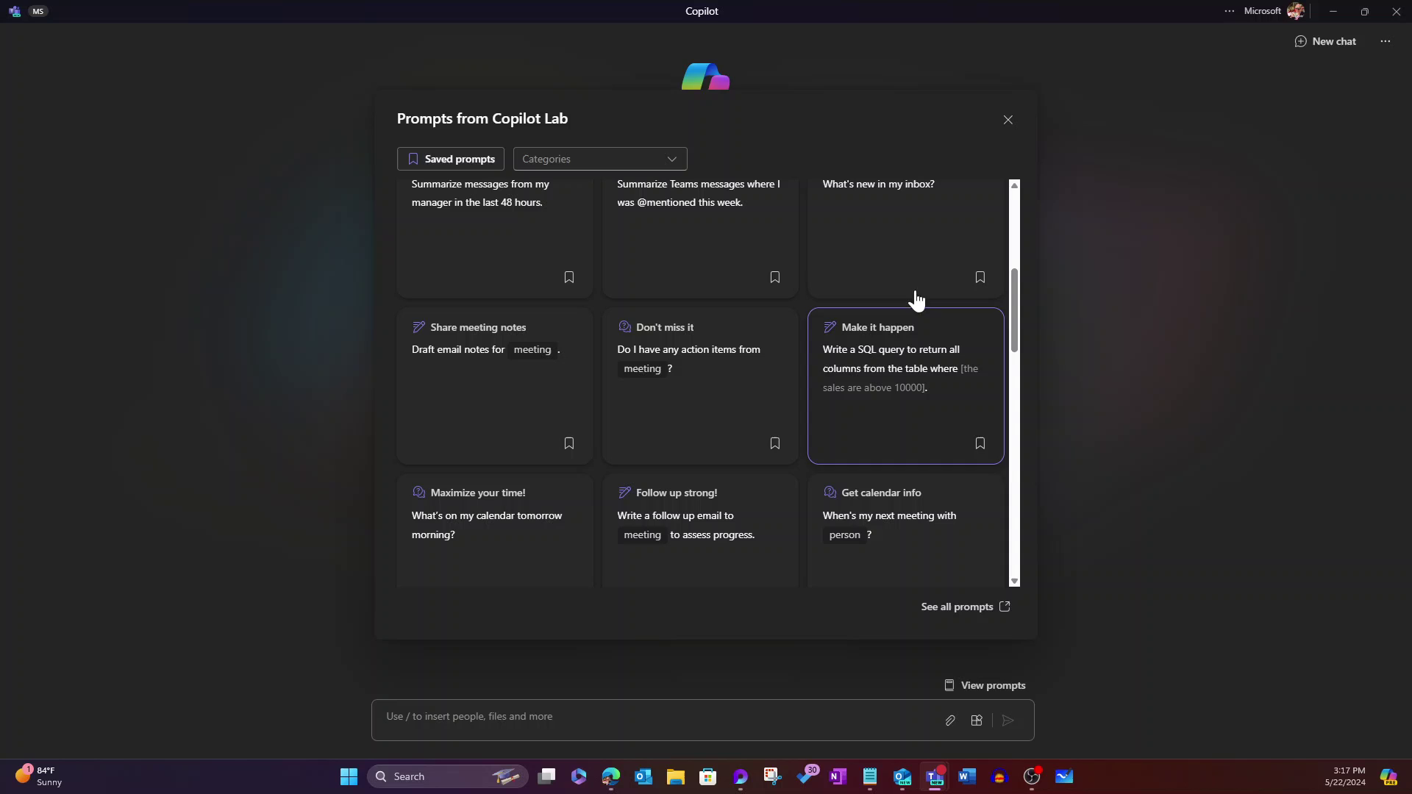
left_click(1009, 122)
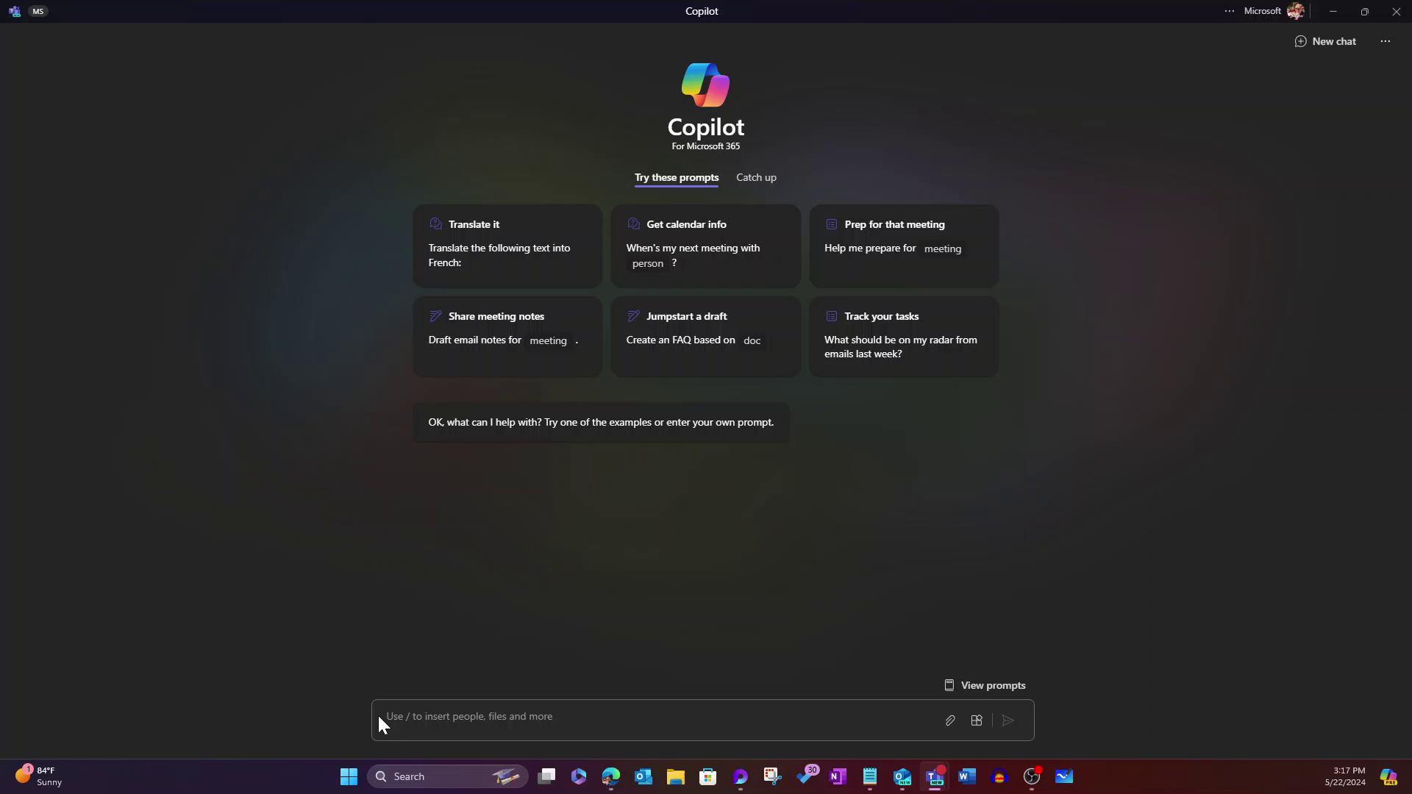
left_click(552, 716)
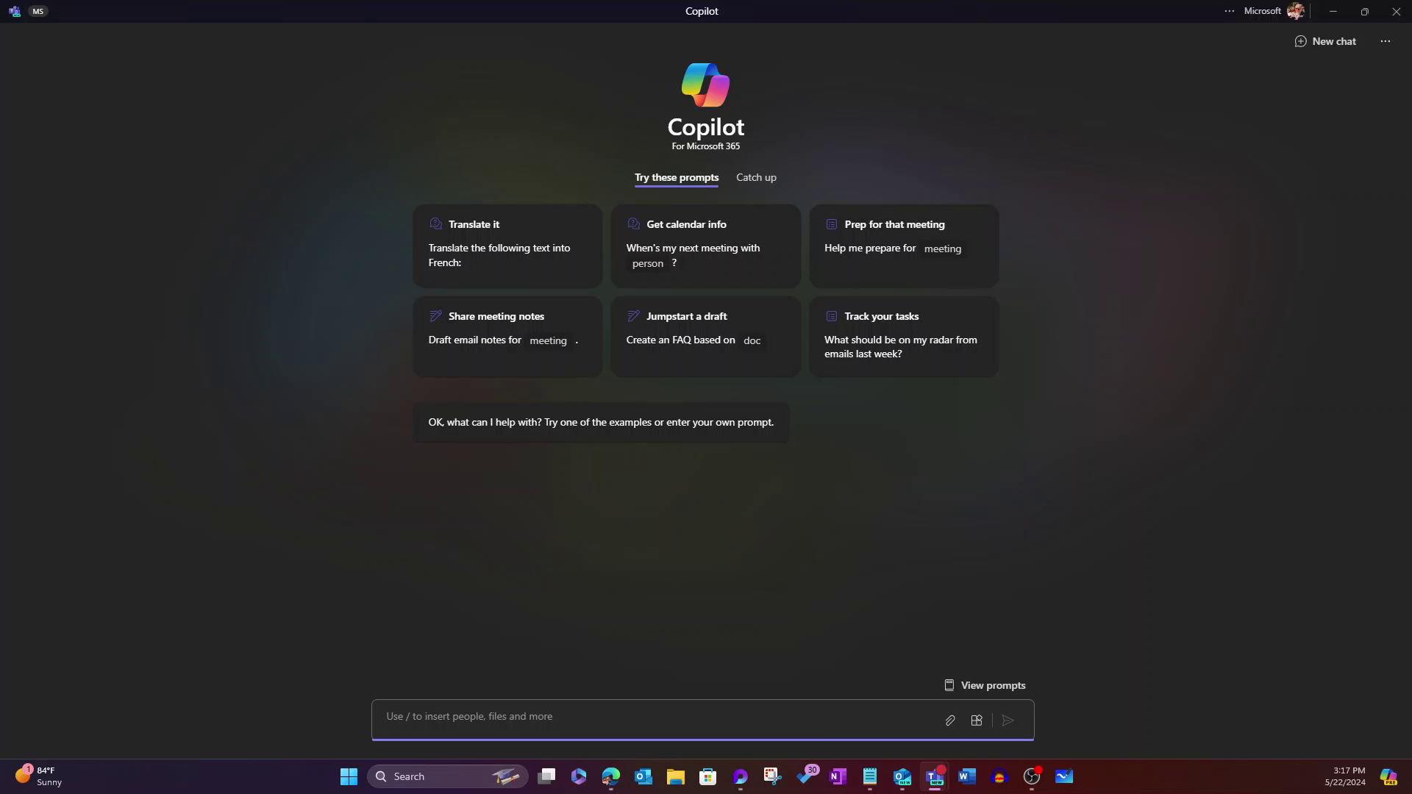
type("What are the biggest announcements to come out of the Microsoft Build 2024 Conference?")
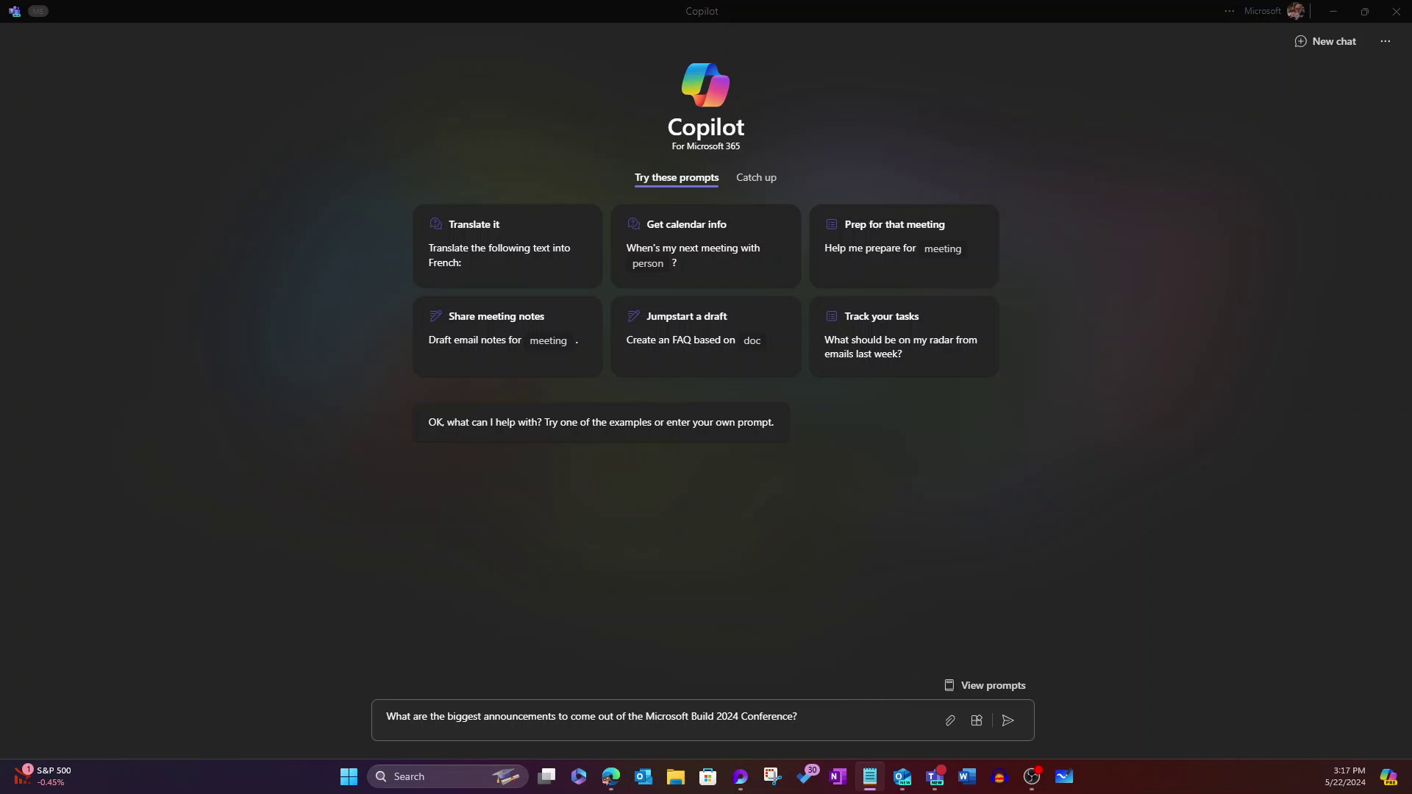
left_click(977, 721)
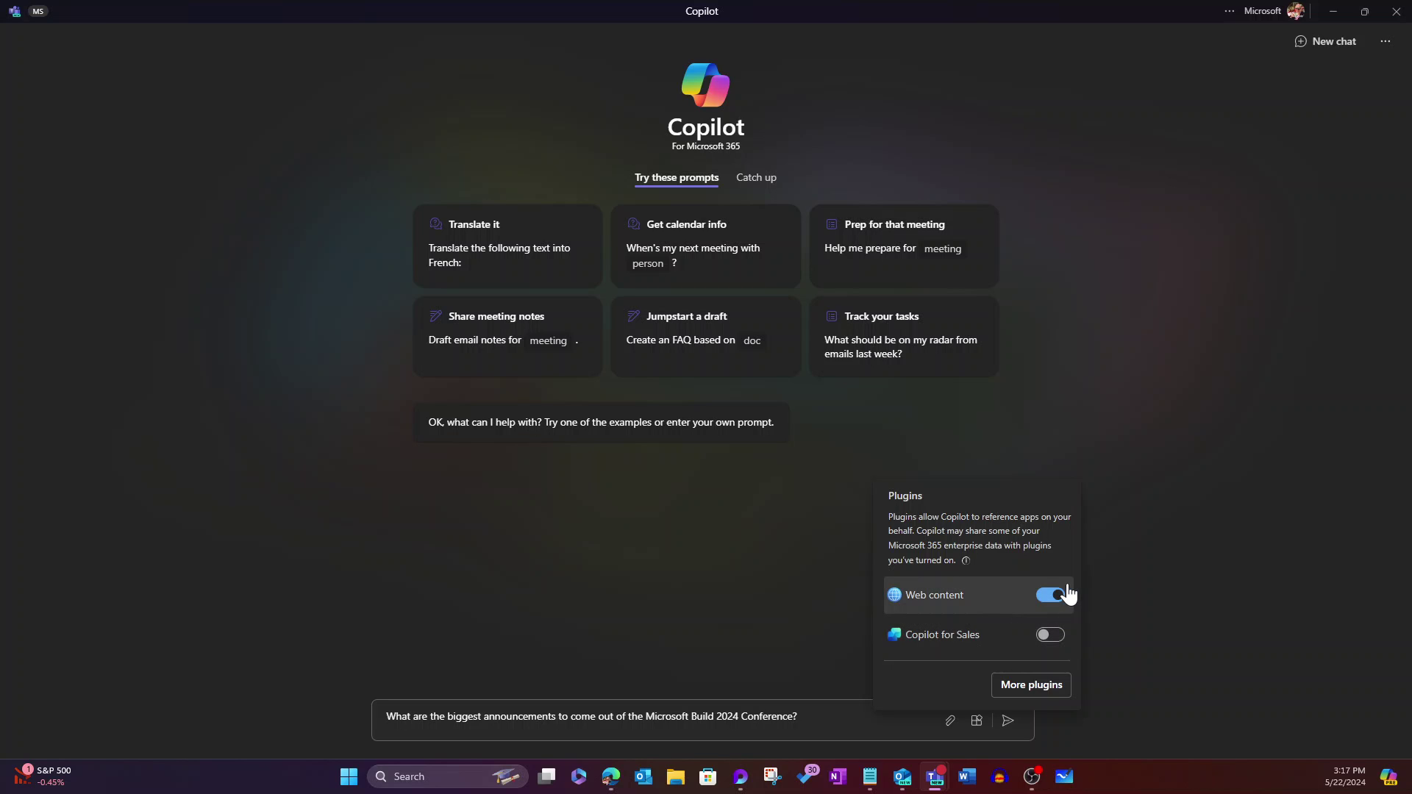
left_click(1319, 537)
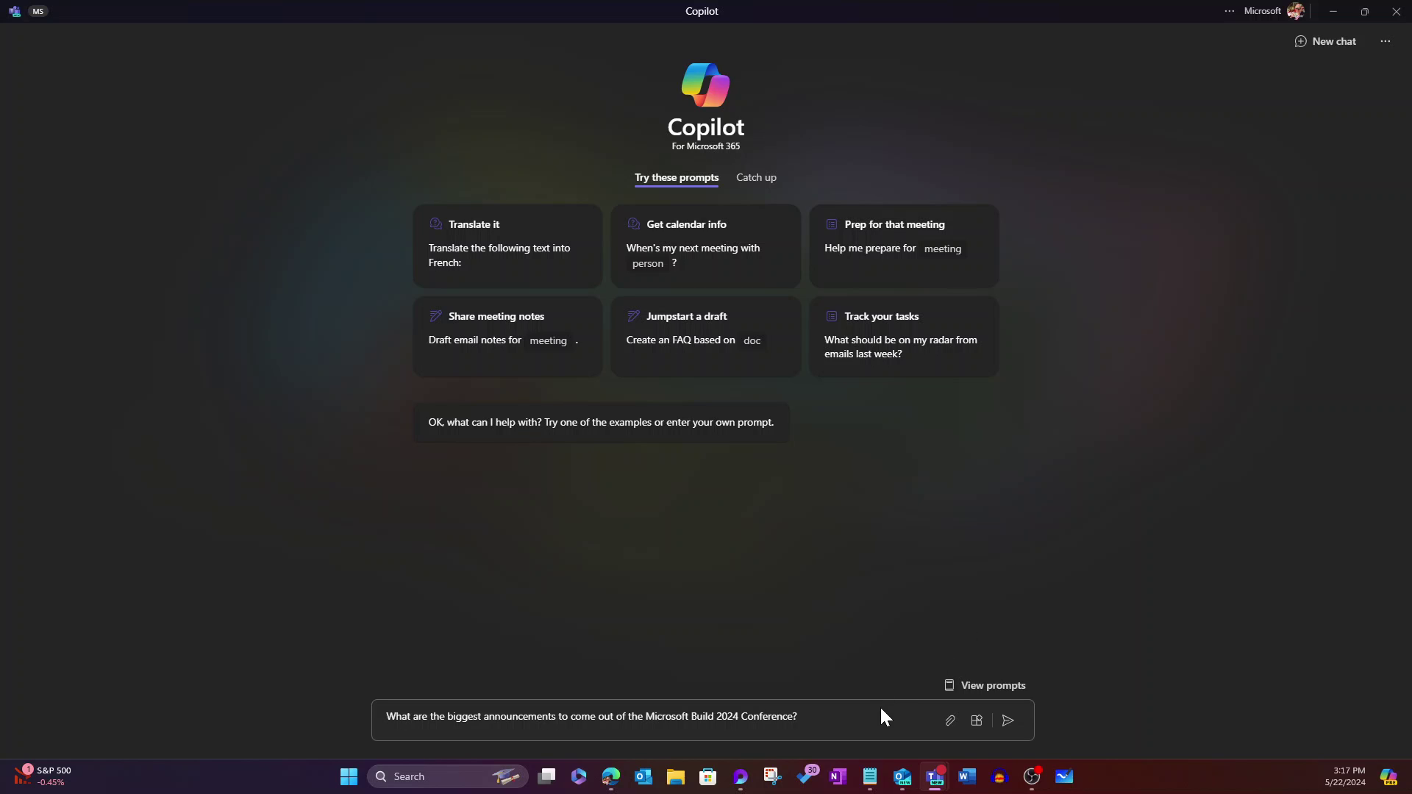
- Send the Build 2024 announcements question and let Copilot finish its answer
left_click(1008, 722)
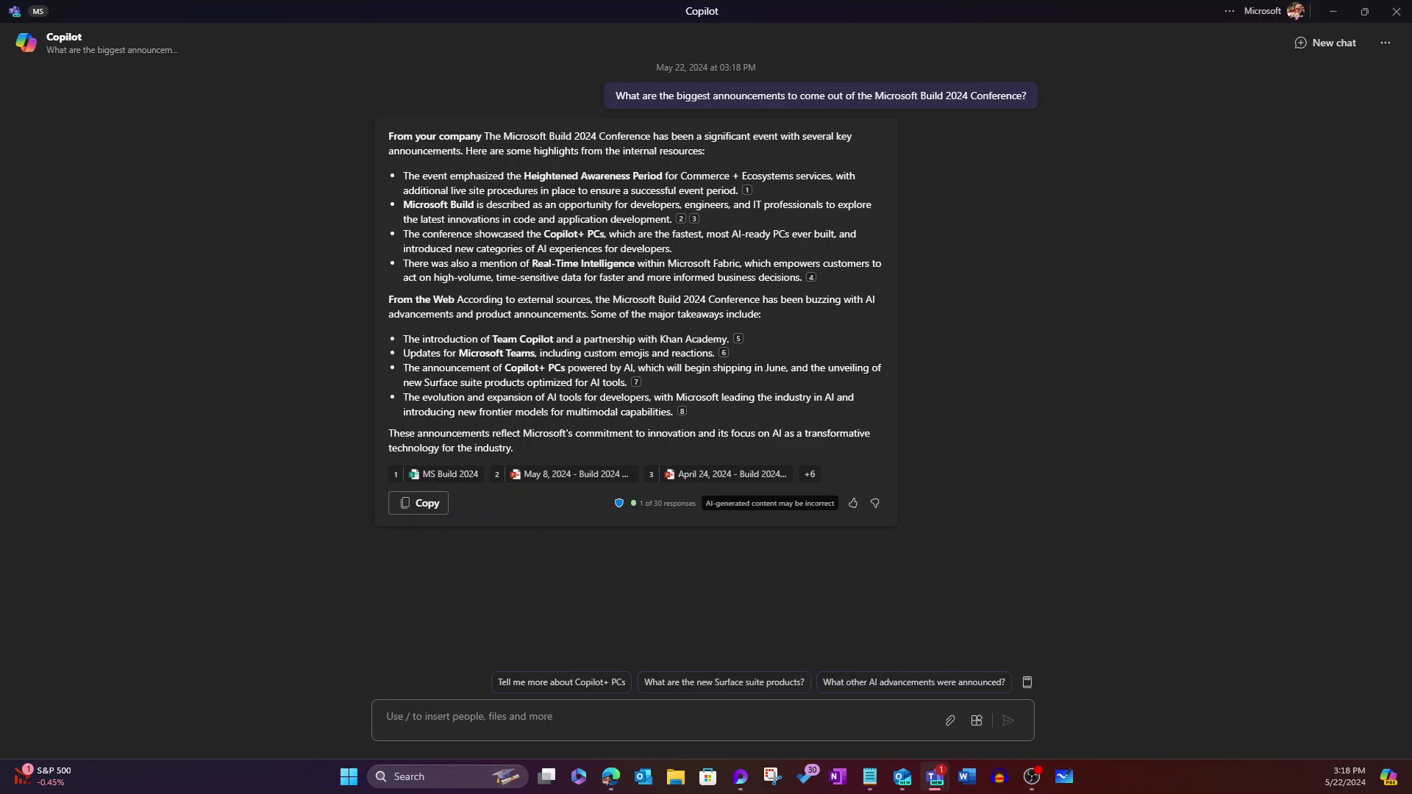
- Expand the '+6' references chip to list all nine cited sources
mouse_move(447, 474)
left_click(810, 474)
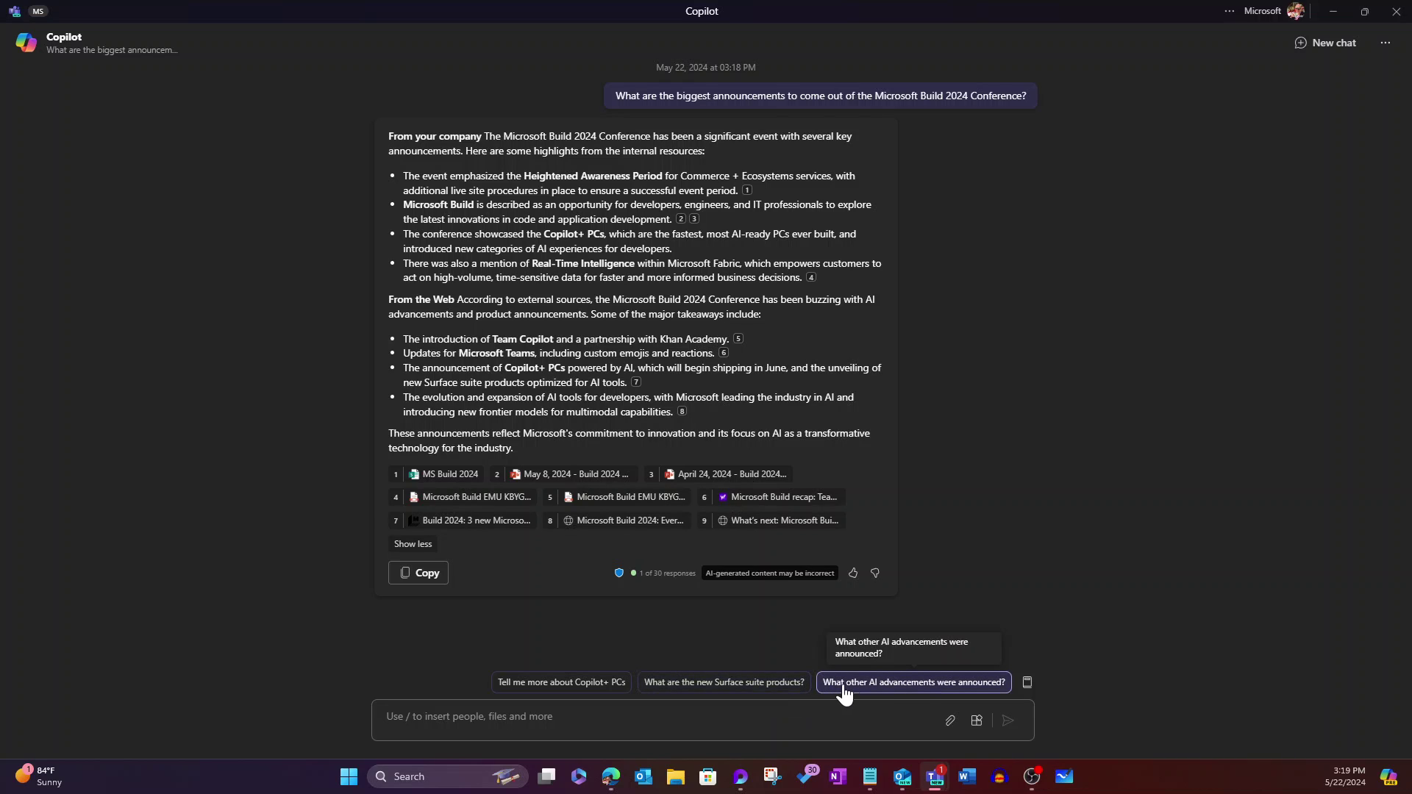
- Ask the suggested follow-up 'What other AI advancements were announced?'
left_click(914, 682)
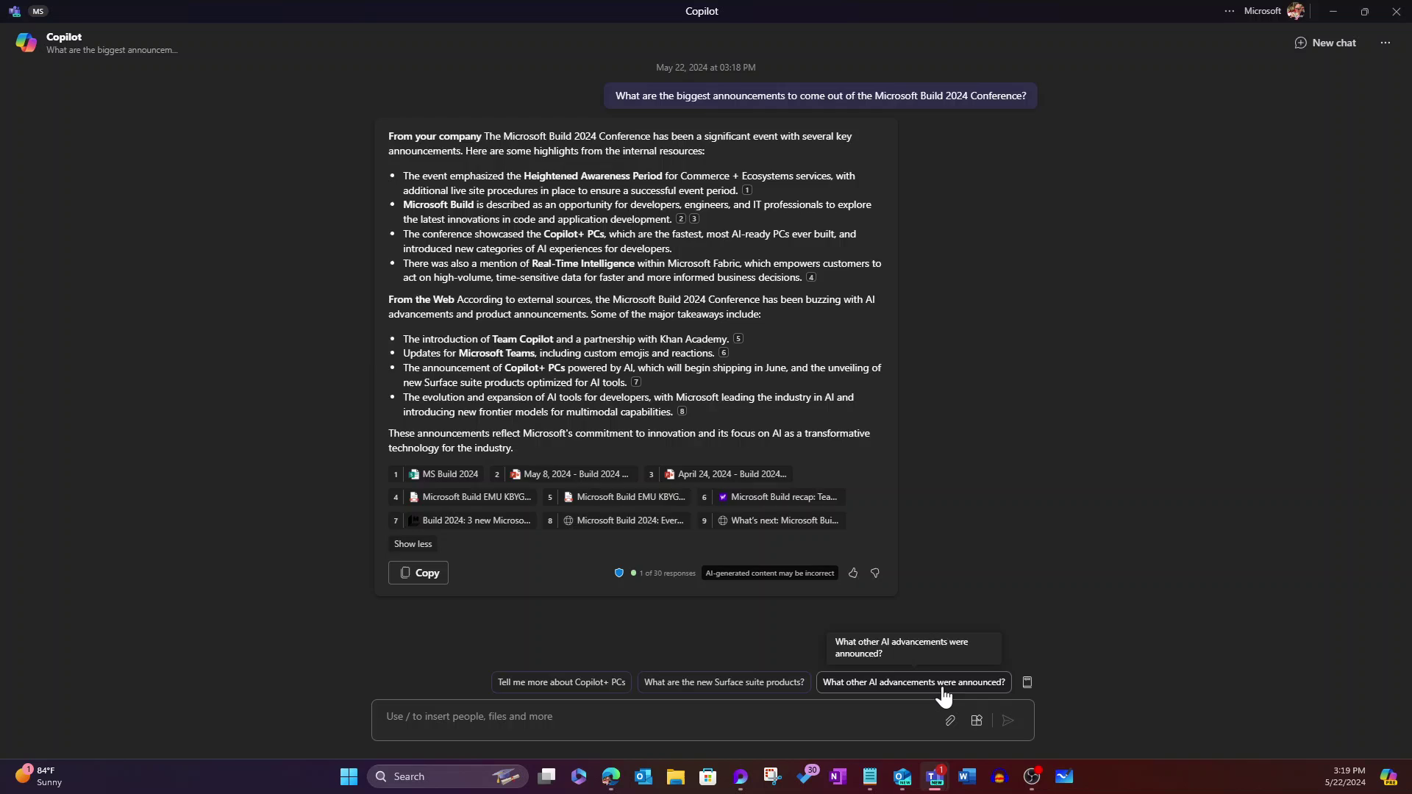